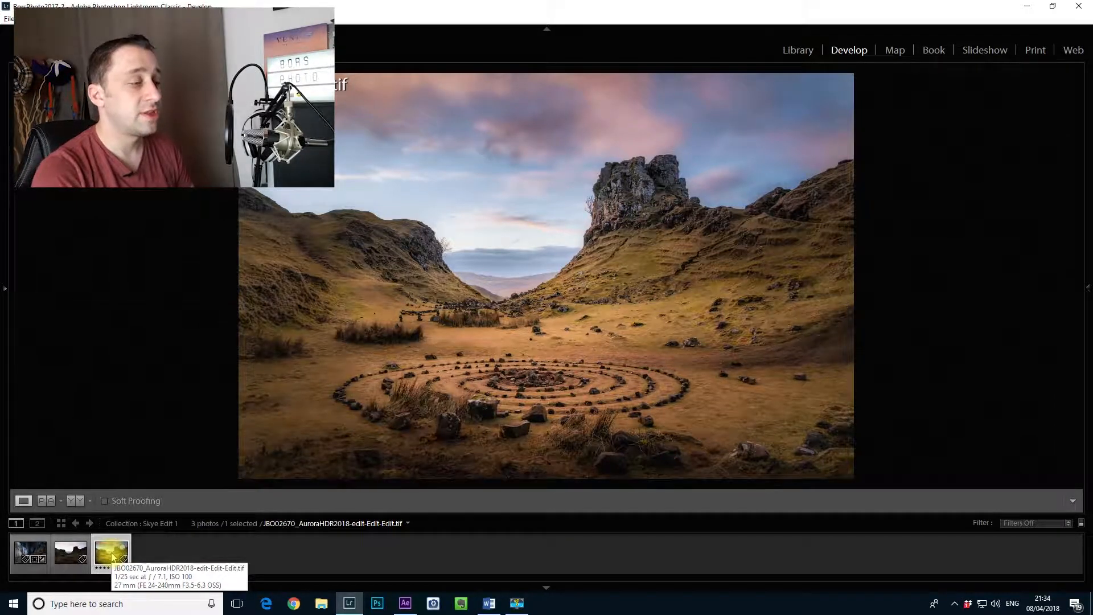
Step: Select the unedited JBO02670.DNG photo, show the side panels, and set Highlights to −100 and Shadows to +100
{"action": "left_click", "coordinate": [68, 559]}
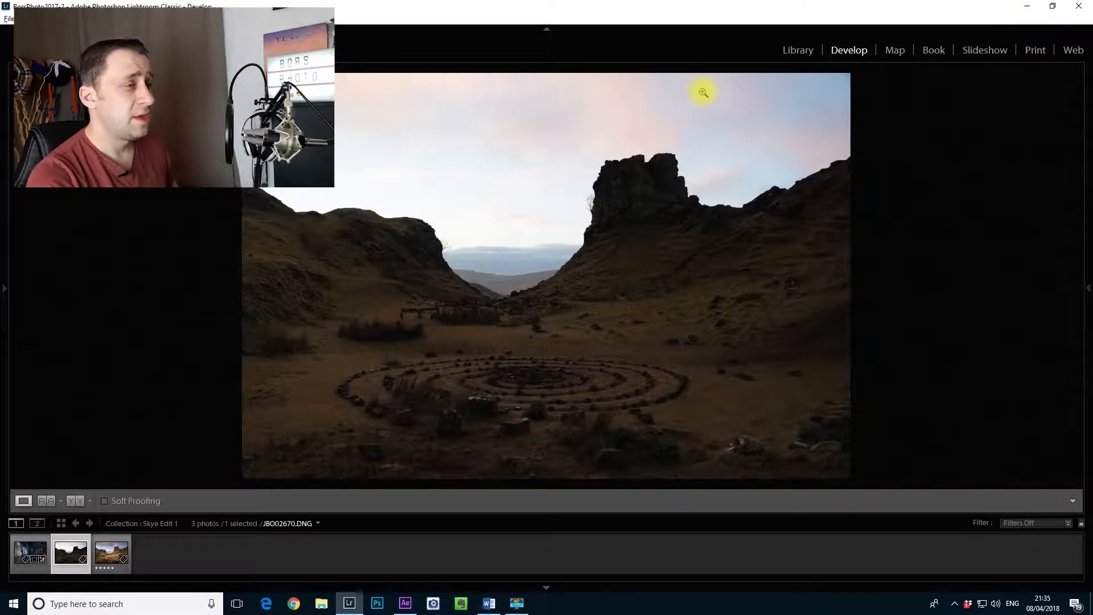
{"action": "key", "text": "Tab"}
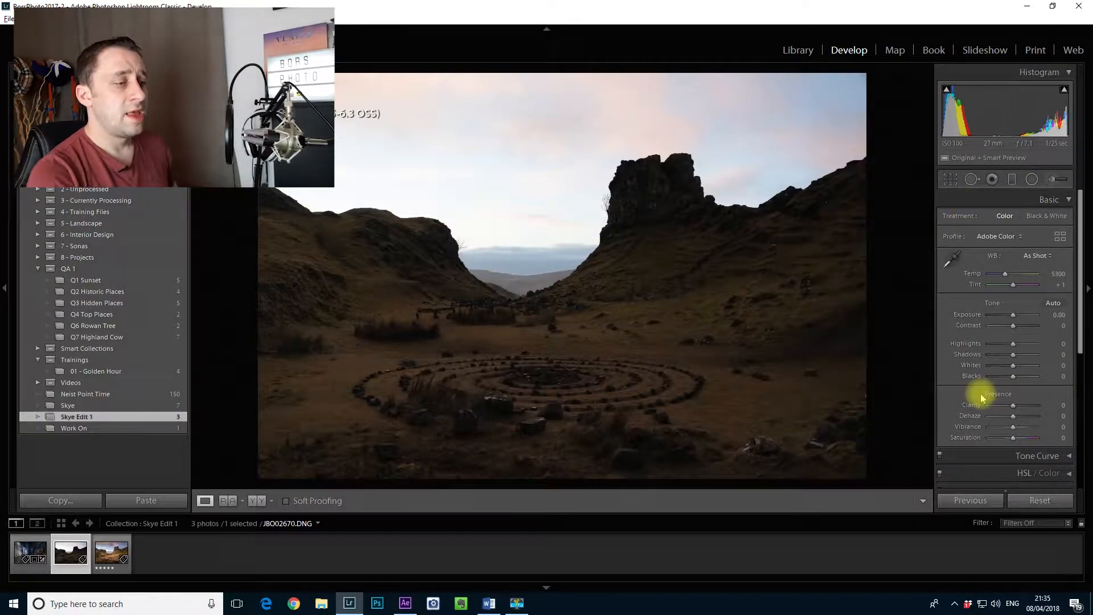
{"action": "scroll", "coordinate": [1044, 310], "scroll_direction": "down", "scroll_amount": 3}
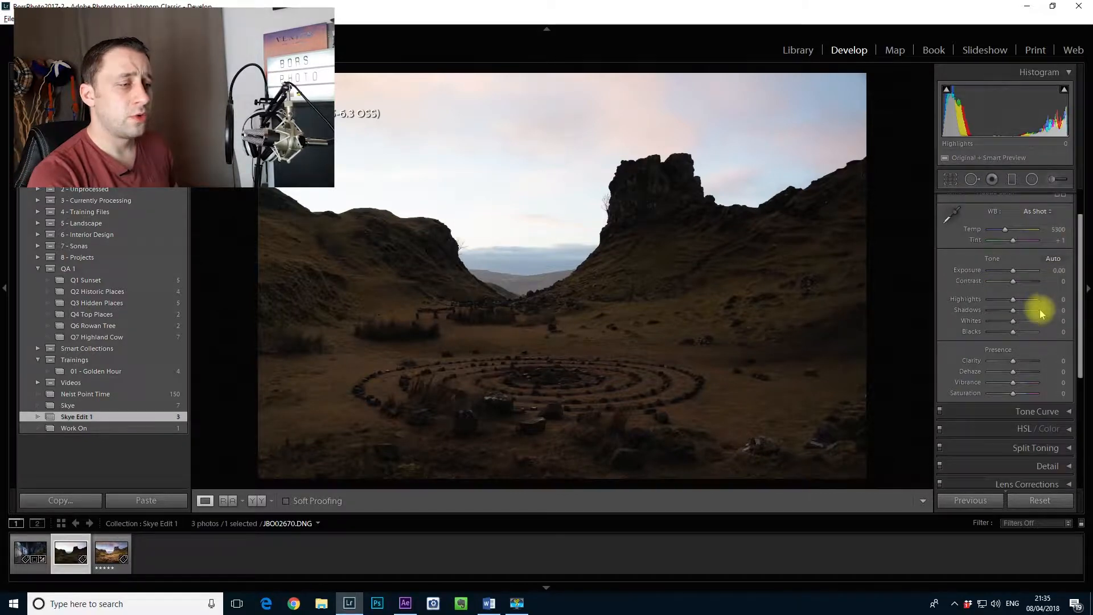
{"action": "scroll", "coordinate": [1050, 336], "scroll_direction": "up", "scroll_amount": 3}
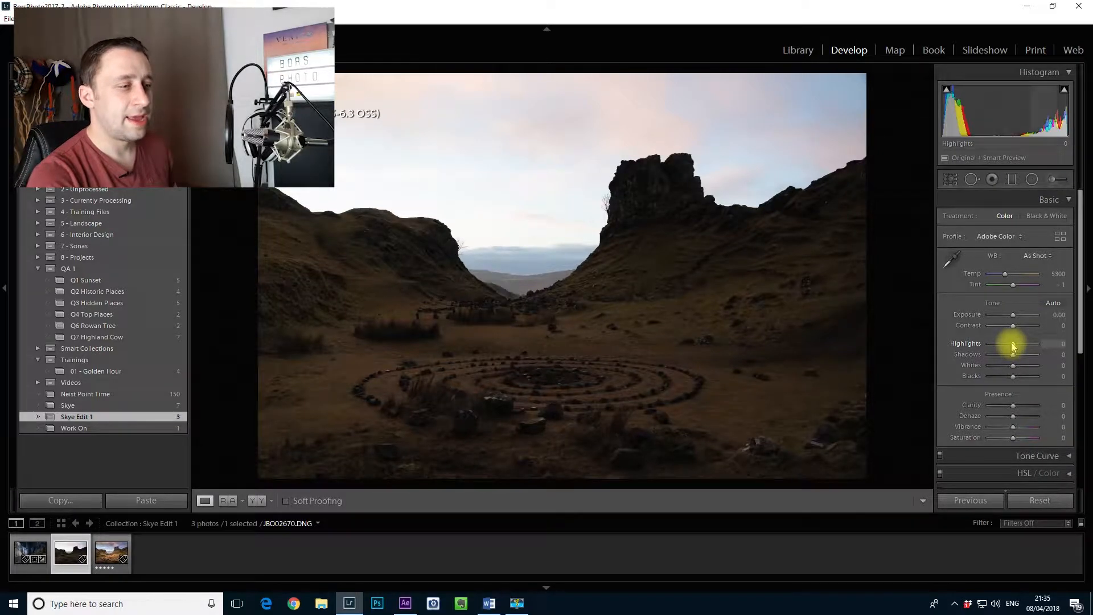
{"action": "left_click_drag", "start_coordinate": [1013, 345], "coordinate": [1087, 359]}
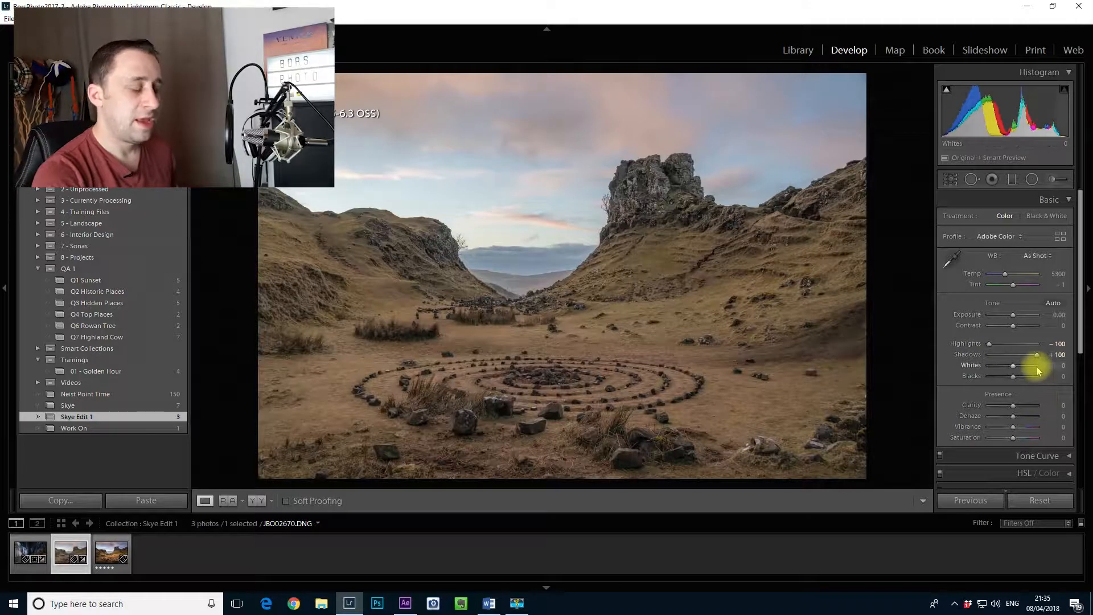
Step: Set Whites to +36 and Blacks to −33, using the clipping preview as a guide
{"action": "key", "text": "alt"}
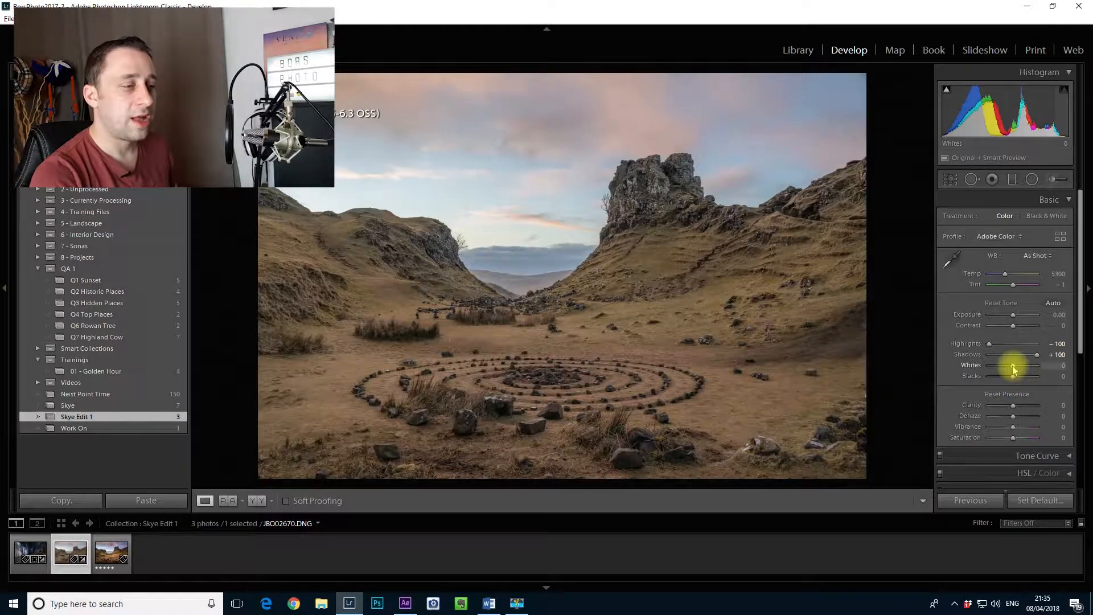
{"action": "left_click", "coordinate": [1013, 369], "text": "alt"}
{"action": "left_click_drag", "start_coordinate": [1013, 369], "coordinate": [1019, 370]}
{"action": "left_click", "coordinate": [1014, 377], "text": "alt"}
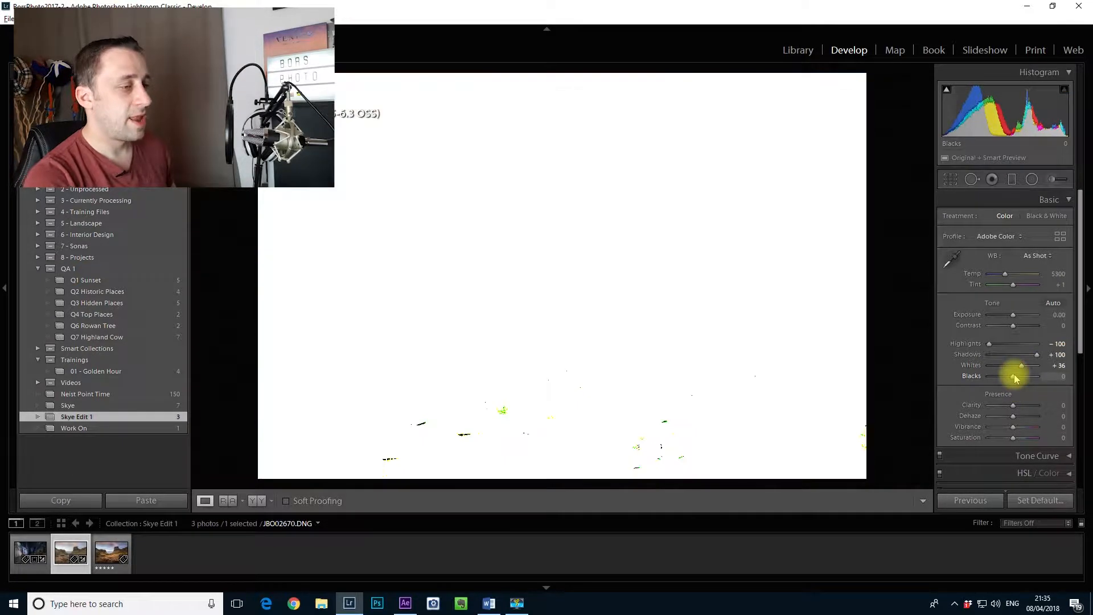
{"action": "left_click_drag", "start_coordinate": [1013, 379], "coordinate": [1002, 378]}
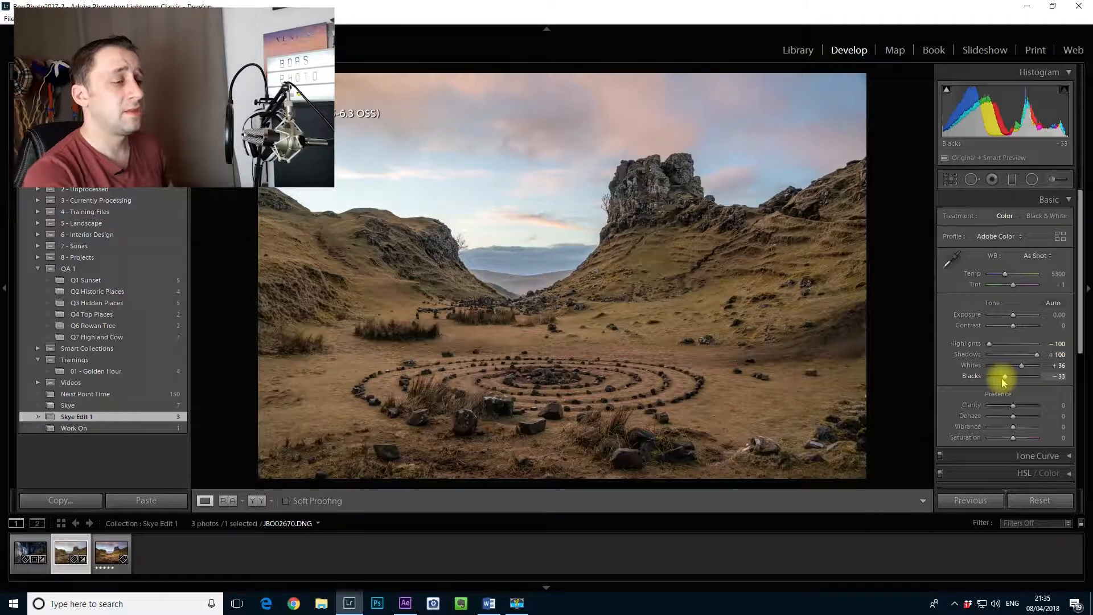
{"action": "left_click", "coordinate": [1003, 379], "text": "alt"}
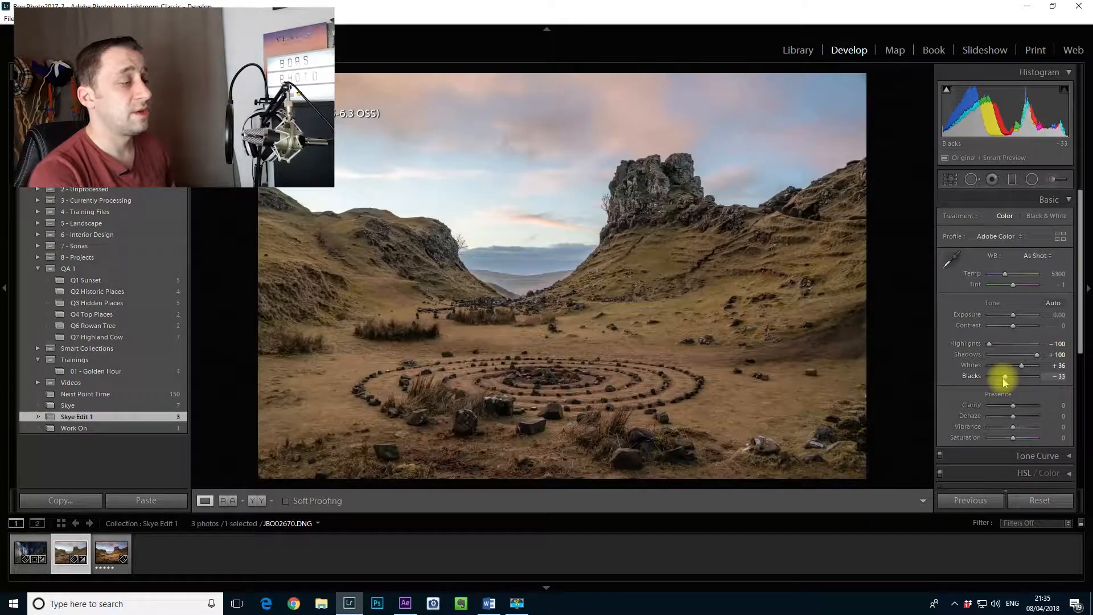
Step: Set Contrast +14, Exposure −0.24, Temp 5691, Tint +14, Clarity −17, Vibrance +19 and Saturation +10
{"action": "left_click_drag", "start_coordinate": [1006, 325], "coordinate": [1017, 328]}
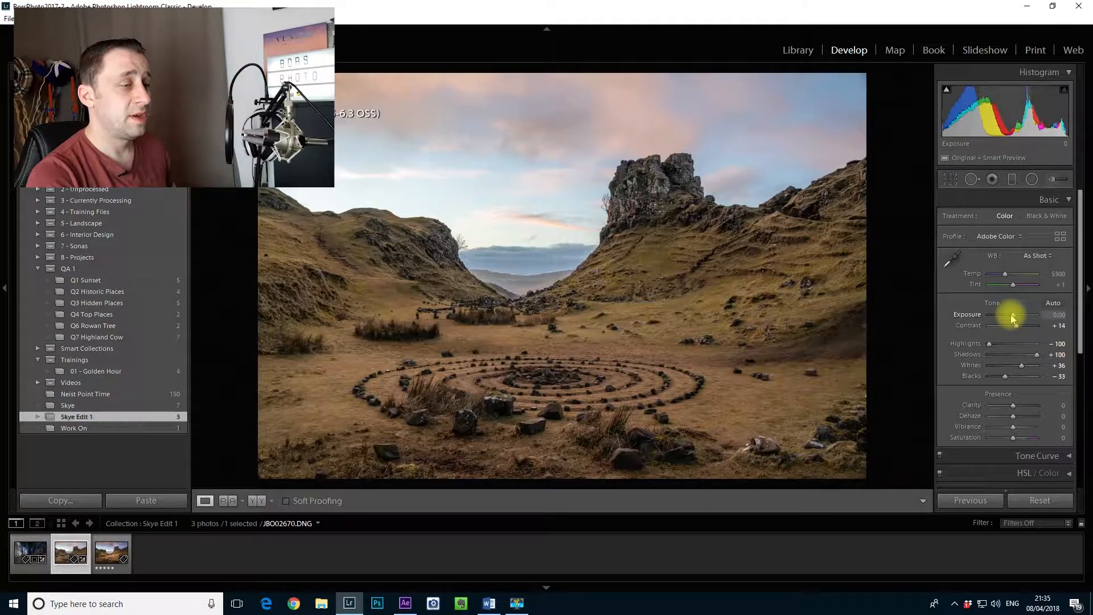
{"action": "left_click_drag", "start_coordinate": [1012, 318], "coordinate": [1012, 317]}
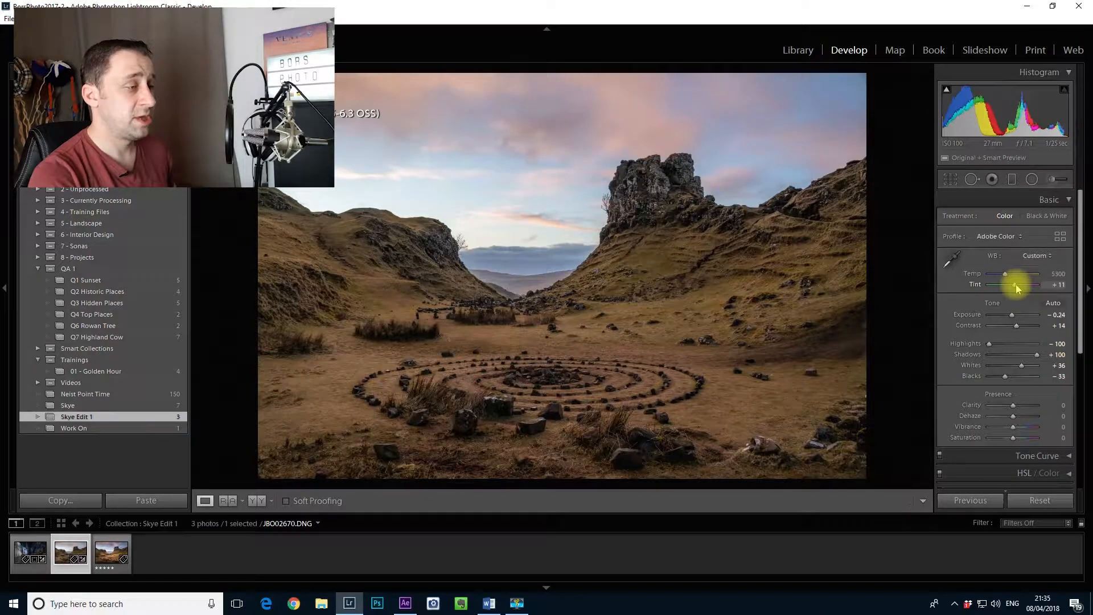
{"action": "left_click_drag", "start_coordinate": [1016, 285], "coordinate": [1016, 284]}
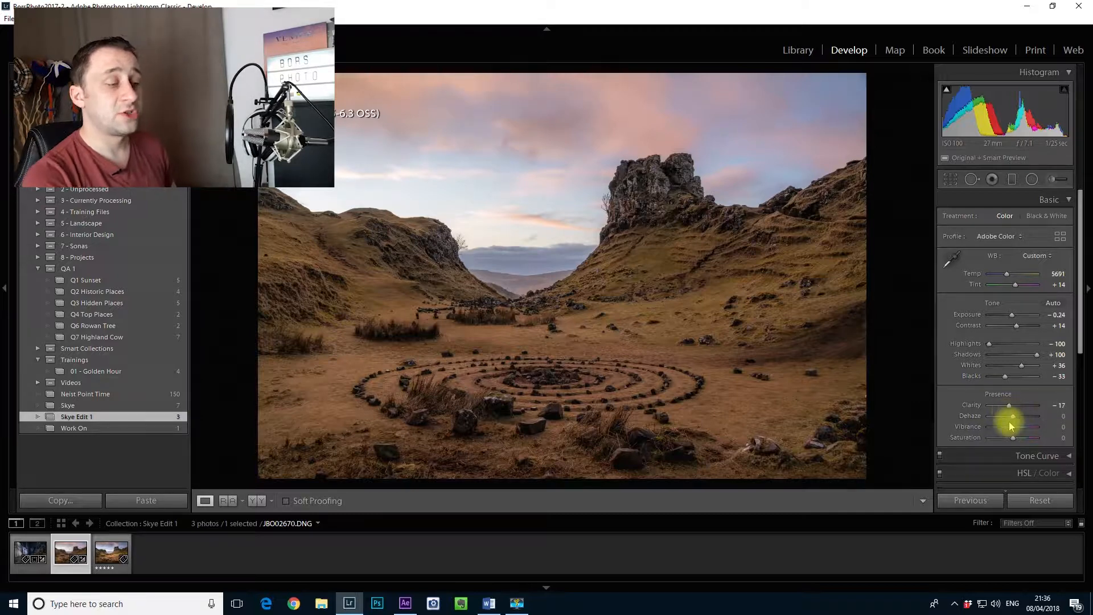
{"action": "left_click_drag", "start_coordinate": [1012, 437], "coordinate": [1015, 438]}
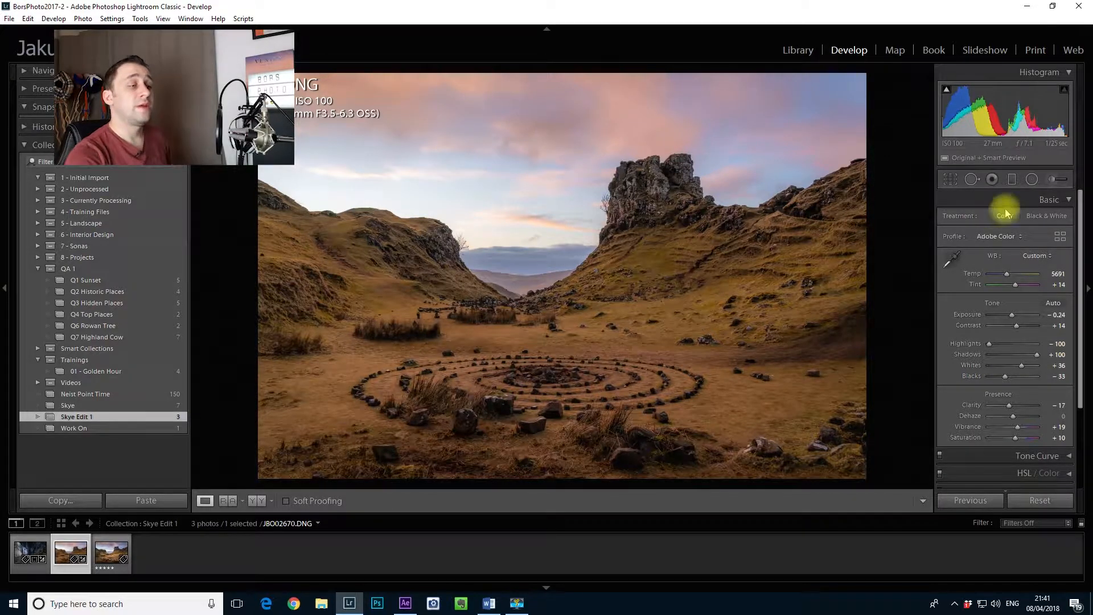
Step: Add a graduated filter down over the sky with Exposure −0.52, Temp 4 and Tint 7, and shift it slightly upward
{"action": "left_click", "coordinate": [1013, 180]}
{"action": "left_click_drag", "start_coordinate": [505, 142], "coordinate": [506, 312]}
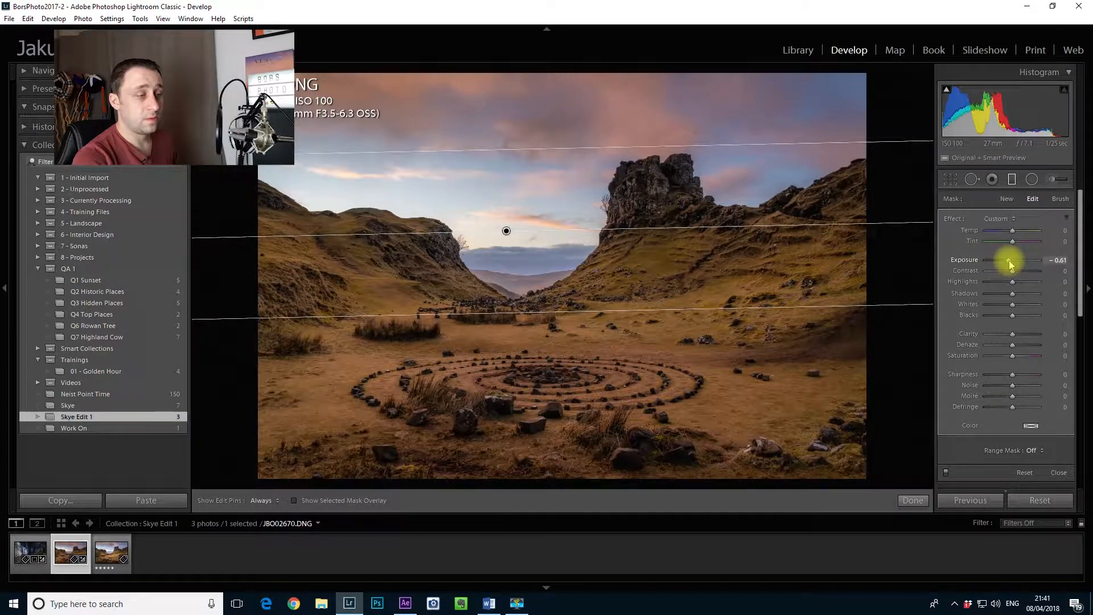
{"action": "left_click_drag", "start_coordinate": [1009, 263], "coordinate": [1007, 260]}
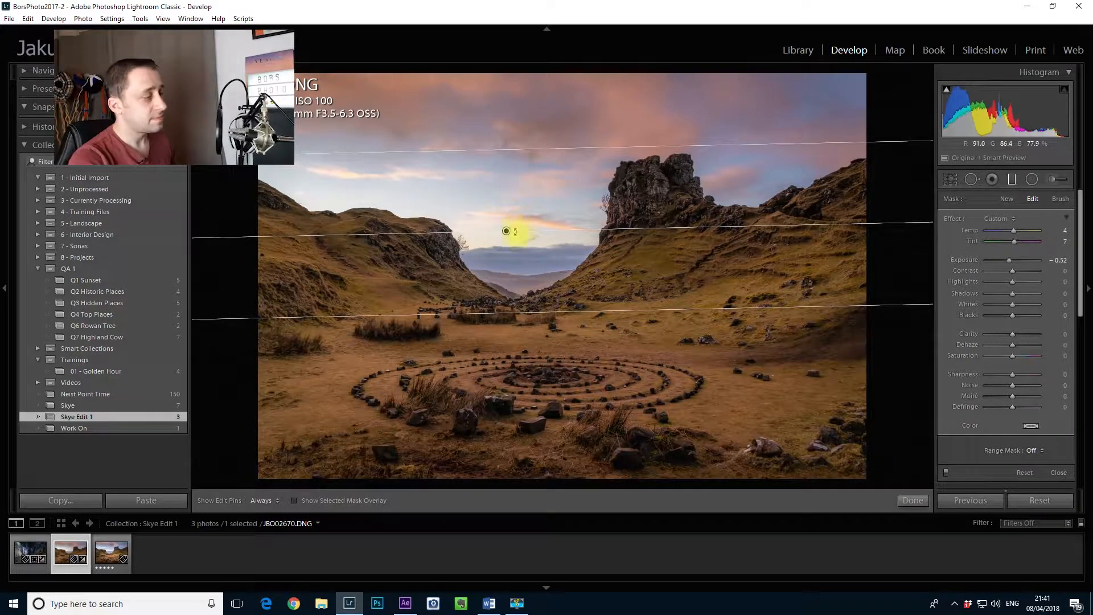
{"action": "left_click_drag", "start_coordinate": [507, 230], "coordinate": [515, 192]}
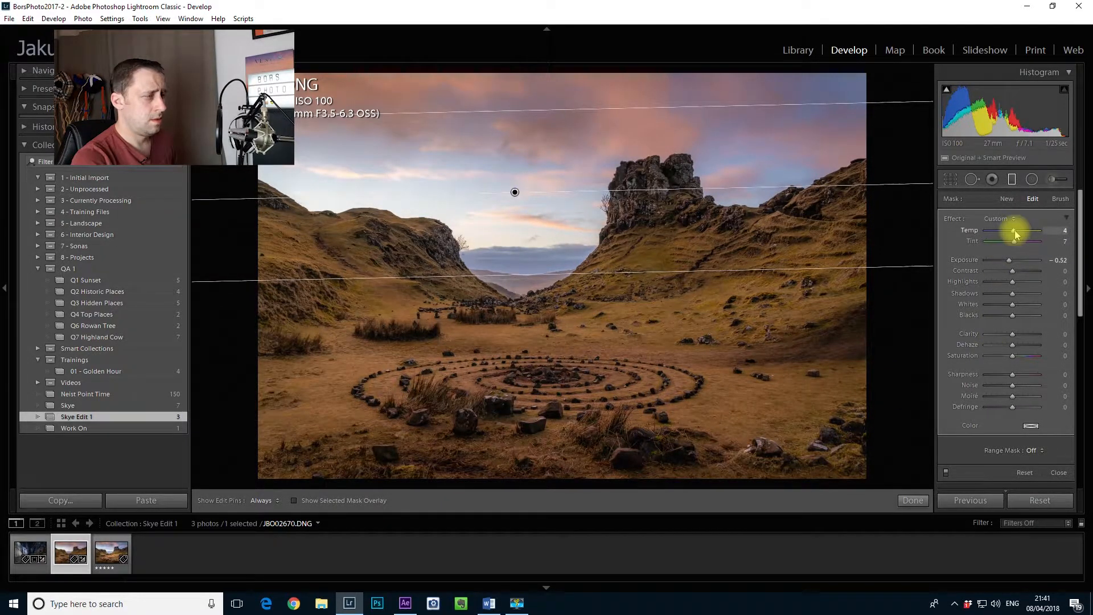
{"action": "left_click_drag", "start_coordinate": [515, 194], "coordinate": [514, 213]}
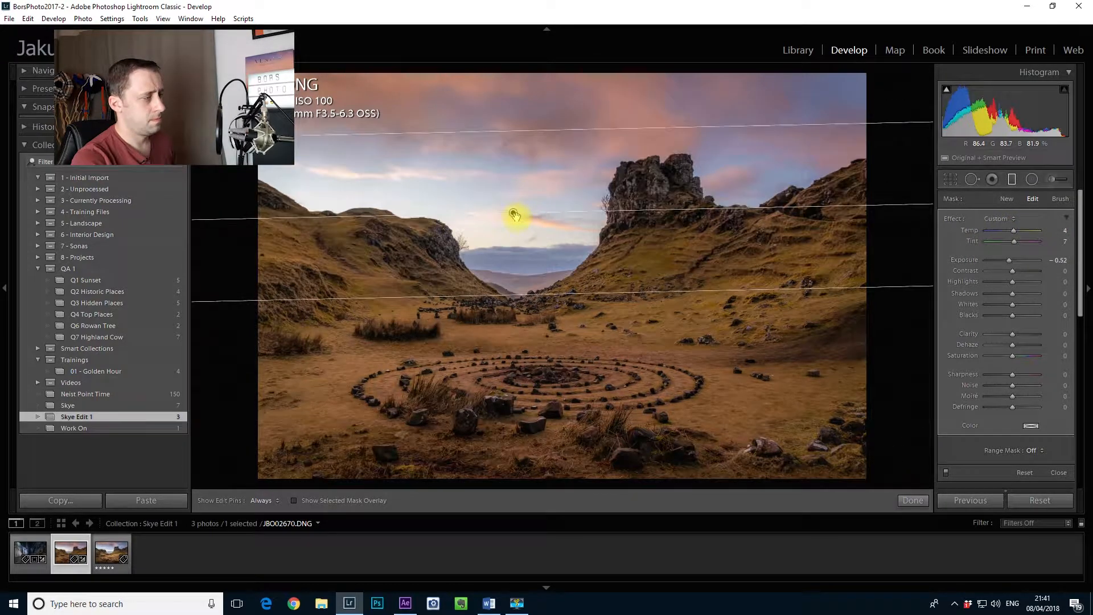
{"action": "left_click", "coordinate": [909, 500]}
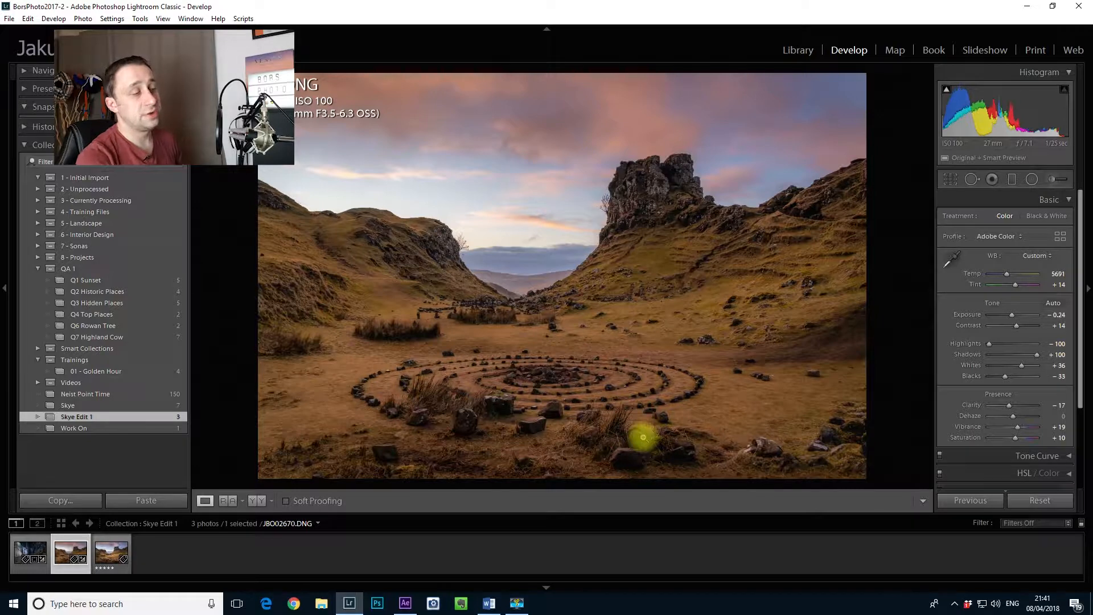
Step: Draw an inverted radial filter around the stone circle with Exposure 0.44 and Clarity 22
{"action": "left_click", "coordinate": [1031, 180]}
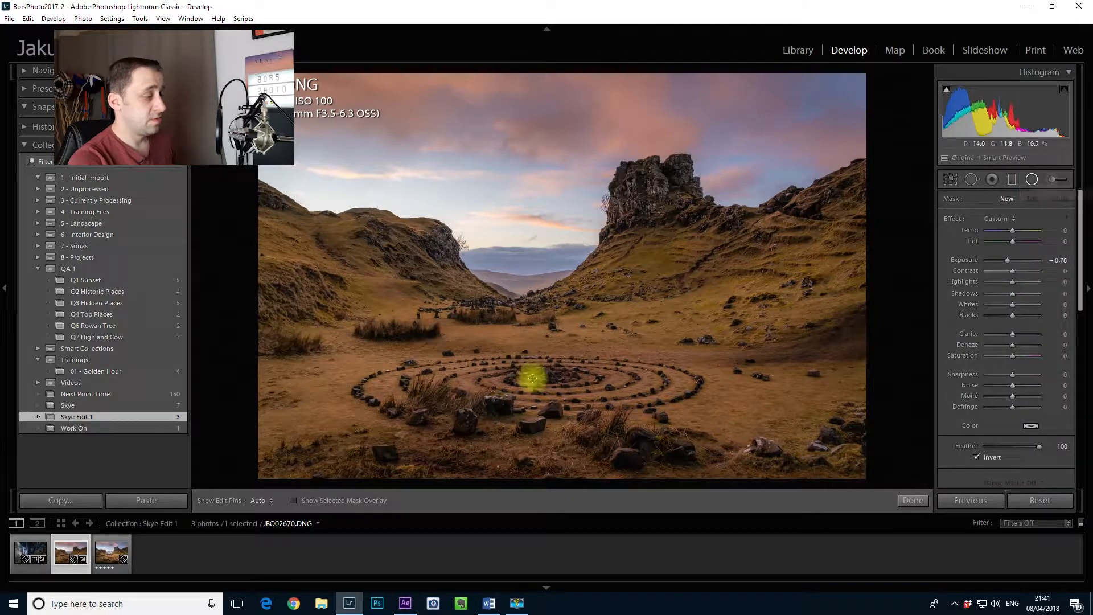
{"action": "left_click_drag", "start_coordinate": [519, 382], "coordinate": [699, 426]}
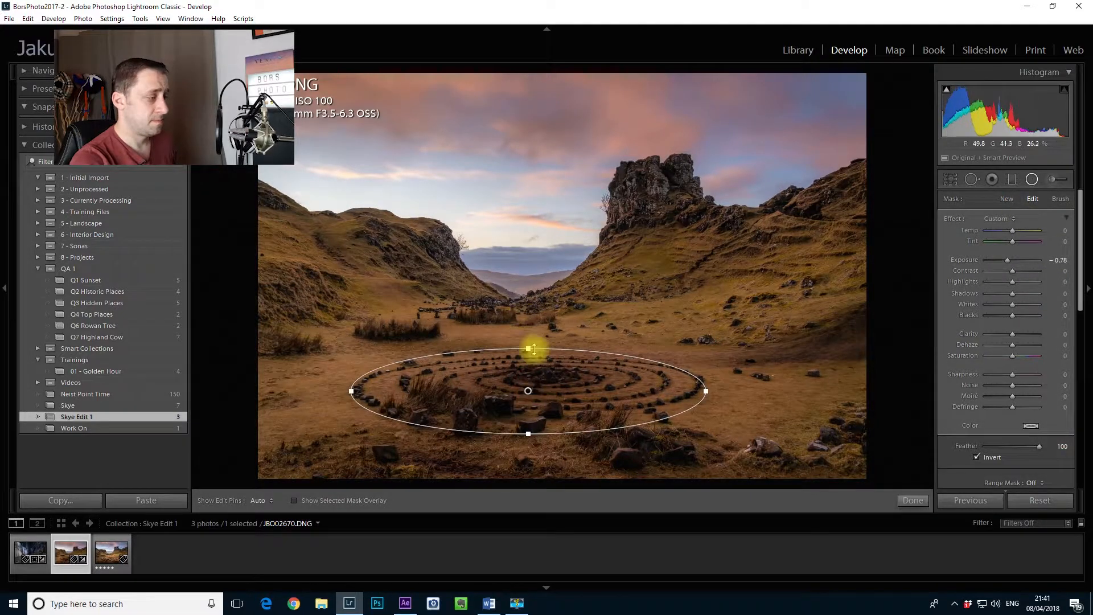
{"action": "double_click", "coordinate": [952, 219]}
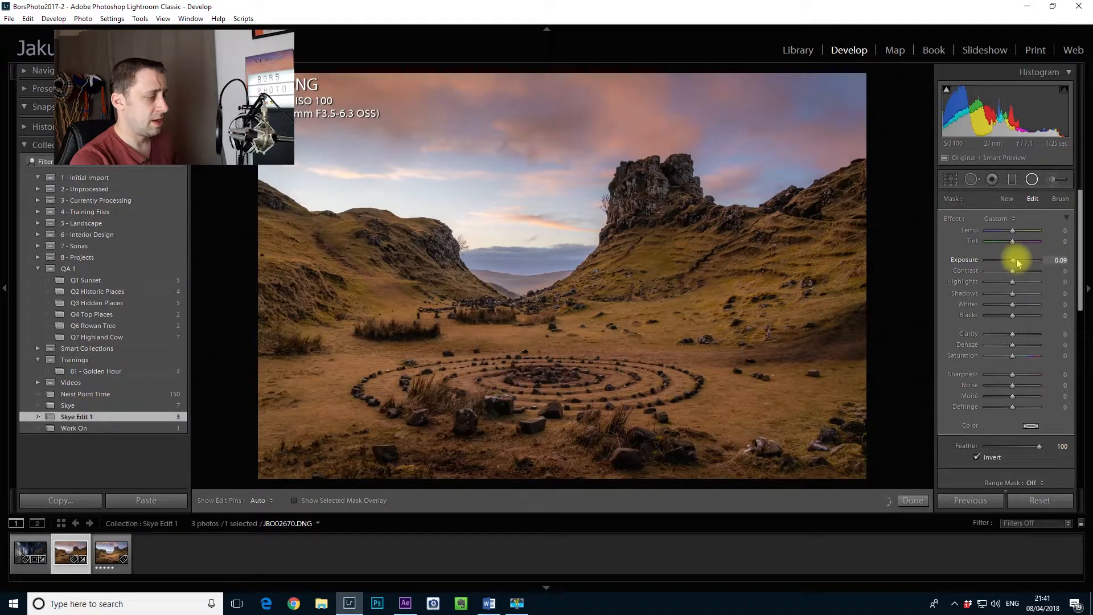
{"action": "left_click_drag", "start_coordinate": [1017, 262], "coordinate": [1021, 263]}
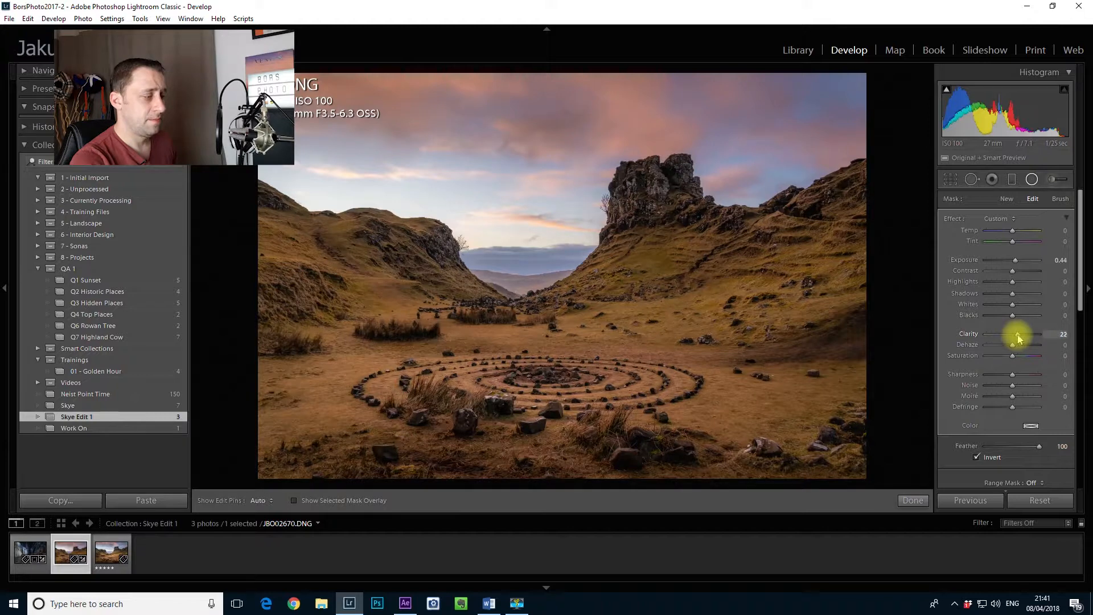
Step: Add a new radial filter centred on the valley gap with Exposure 0.35, Temp 11 and Clarity 9
{"action": "left_click", "coordinate": [1006, 198]}
{"action": "left_click_drag", "start_coordinate": [522, 285], "coordinate": [696, 360]}
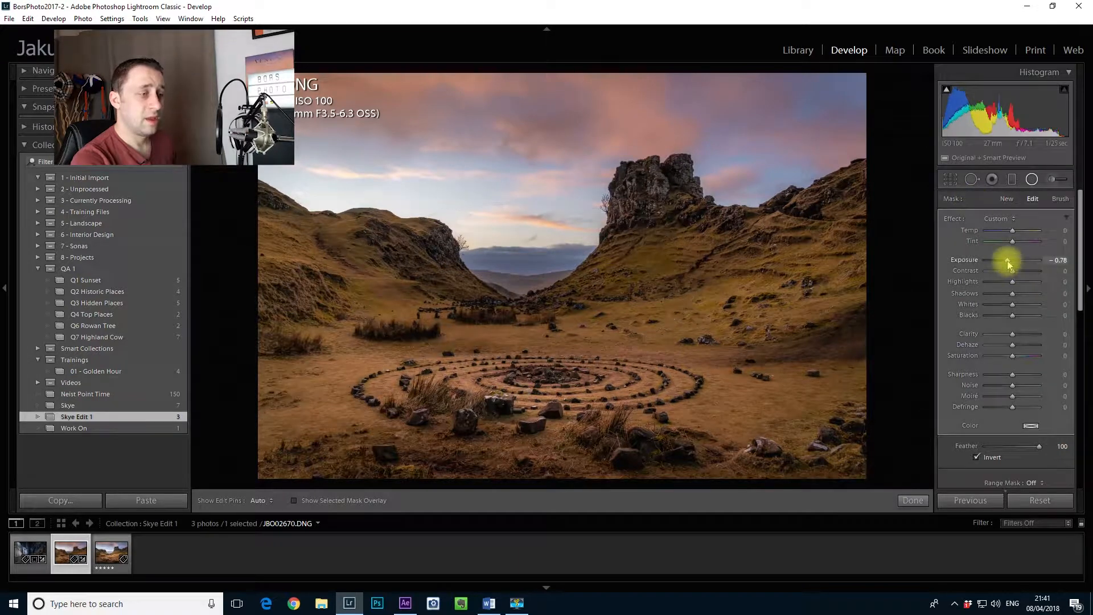
{"action": "left_click_drag", "start_coordinate": [1006, 260], "coordinate": [1016, 268]}
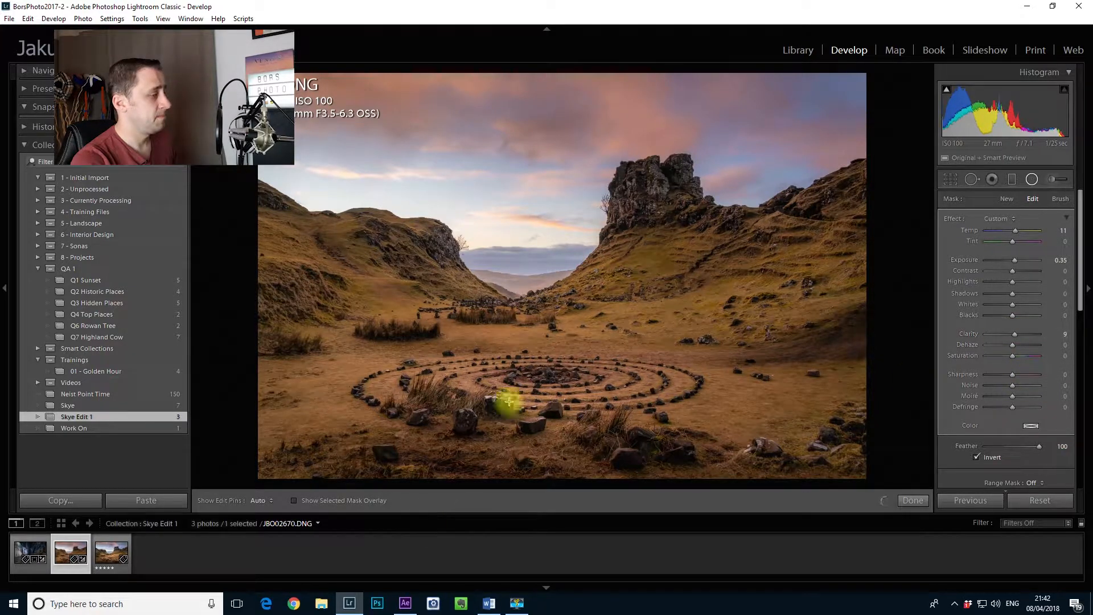
Step: Place a radial filter on the rock tower and a narrowed one around the grass clumps behind the stone circle with Exposure 0.26
{"action": "left_click", "coordinate": [638, 211]}
{"action": "left_click_drag", "start_coordinate": [467, 323], "coordinate": [647, 366]}
{"action": "left_click_drag", "start_coordinate": [510, 344], "coordinate": [482, 343]}
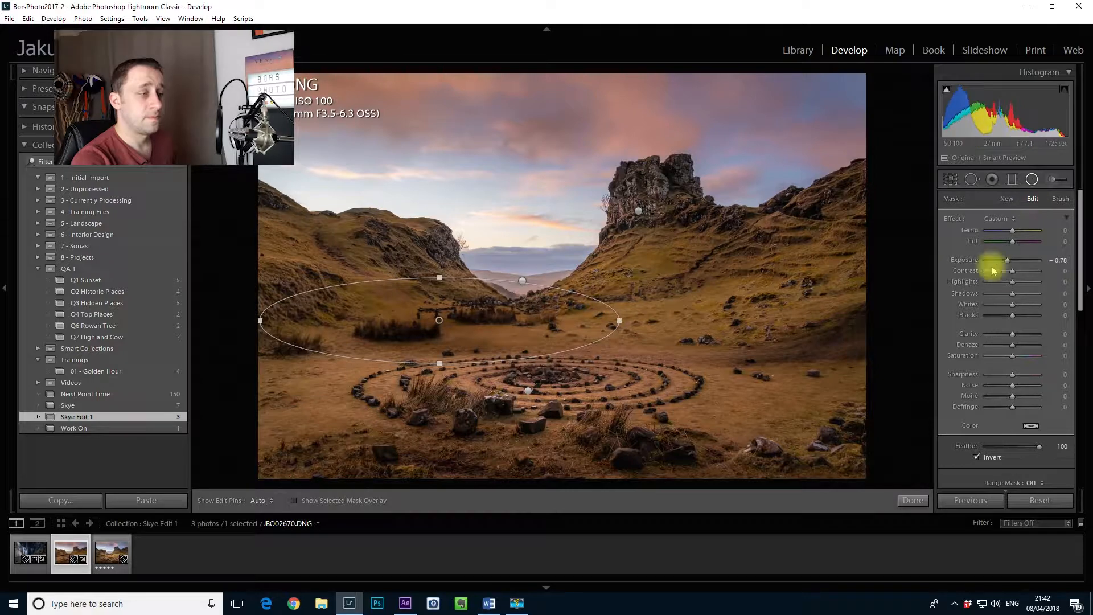
{"action": "left_click_drag", "start_coordinate": [1005, 261], "coordinate": [1014, 267]}
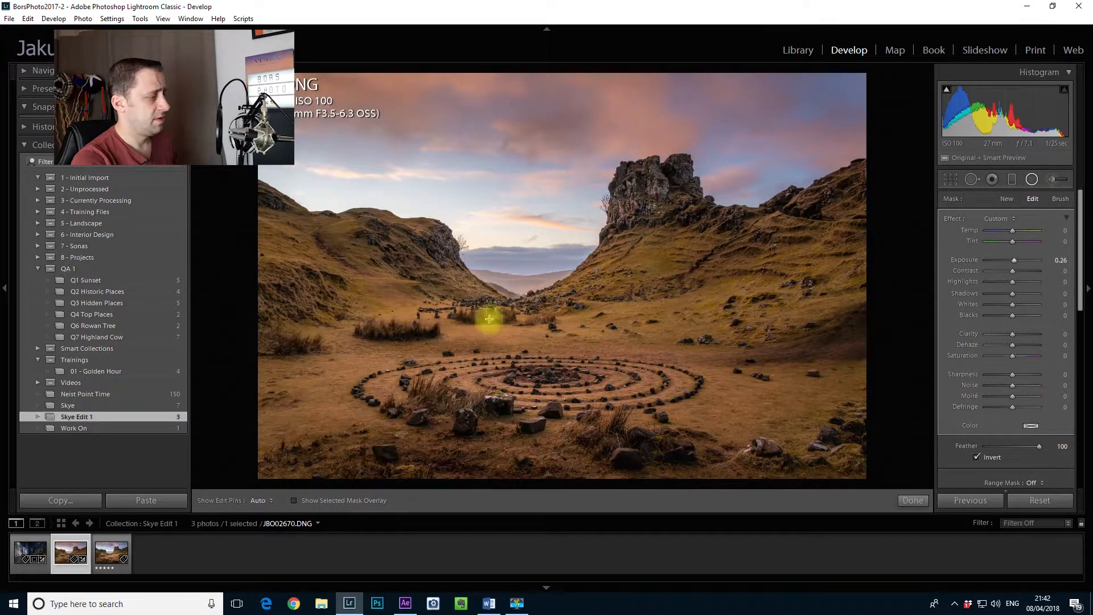
{"action": "left_click_drag", "start_coordinate": [452, 316], "coordinate": [443, 325]}
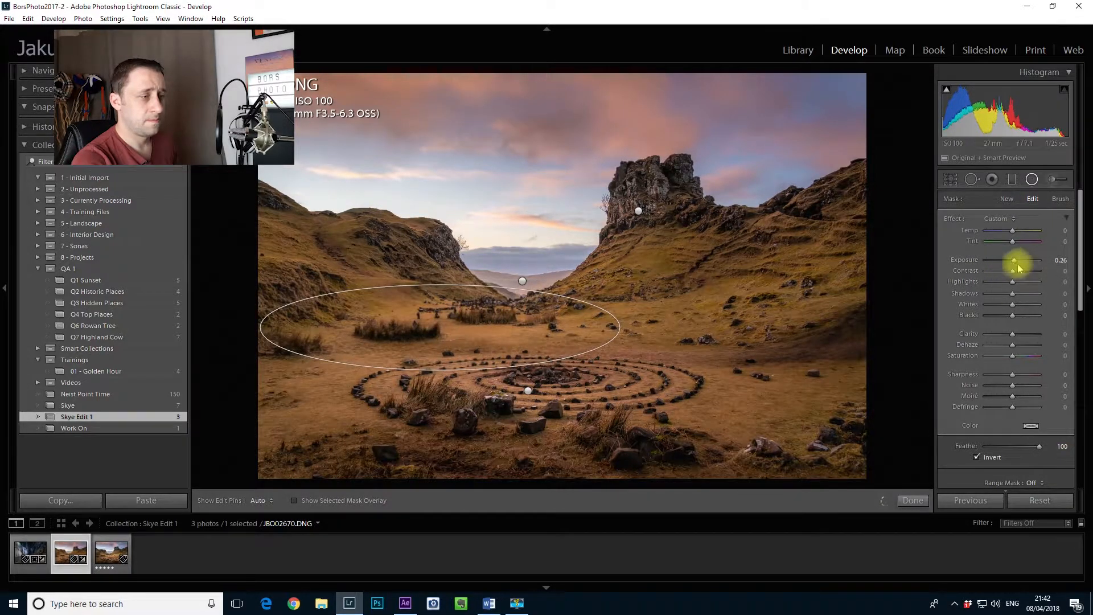
{"action": "left_click_drag", "start_coordinate": [268, 322], "coordinate": [314, 334]}
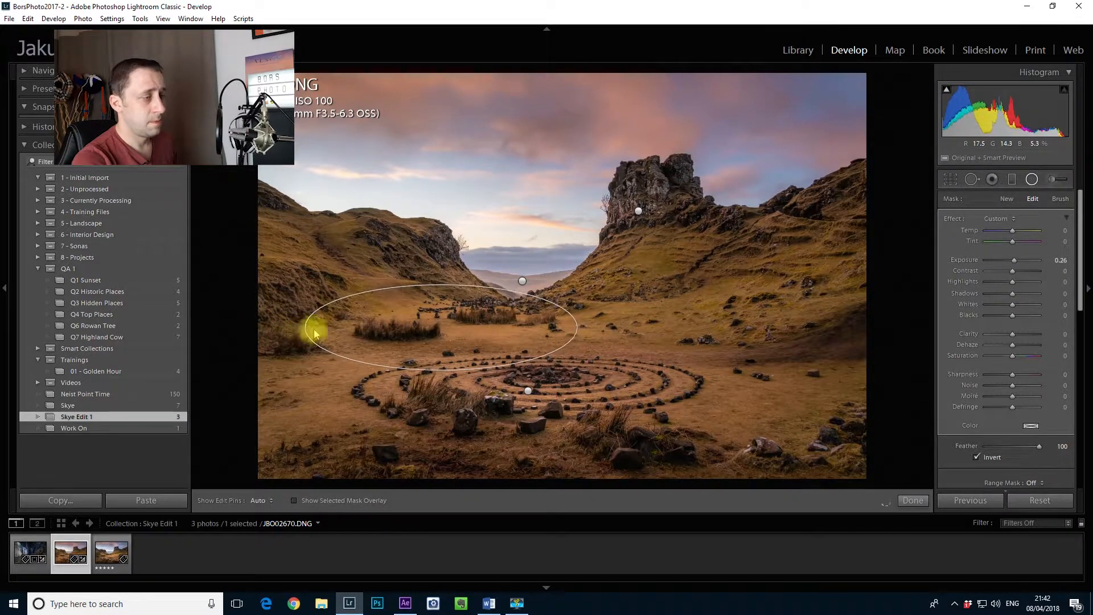
Step: Brighten the right hillside using the Adjustment Brush at size 24 with Exposure 0.61
{"action": "left_click", "coordinate": [1052, 183]}
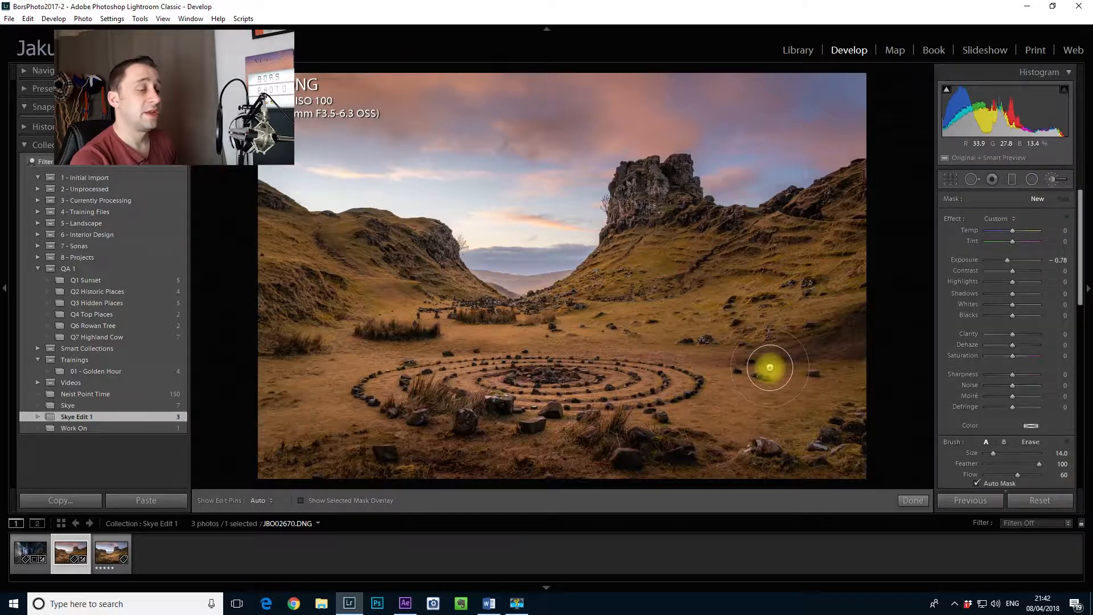
{"action": "scroll", "coordinate": [771, 368], "scroll_direction": "up", "scroll_amount": 5}
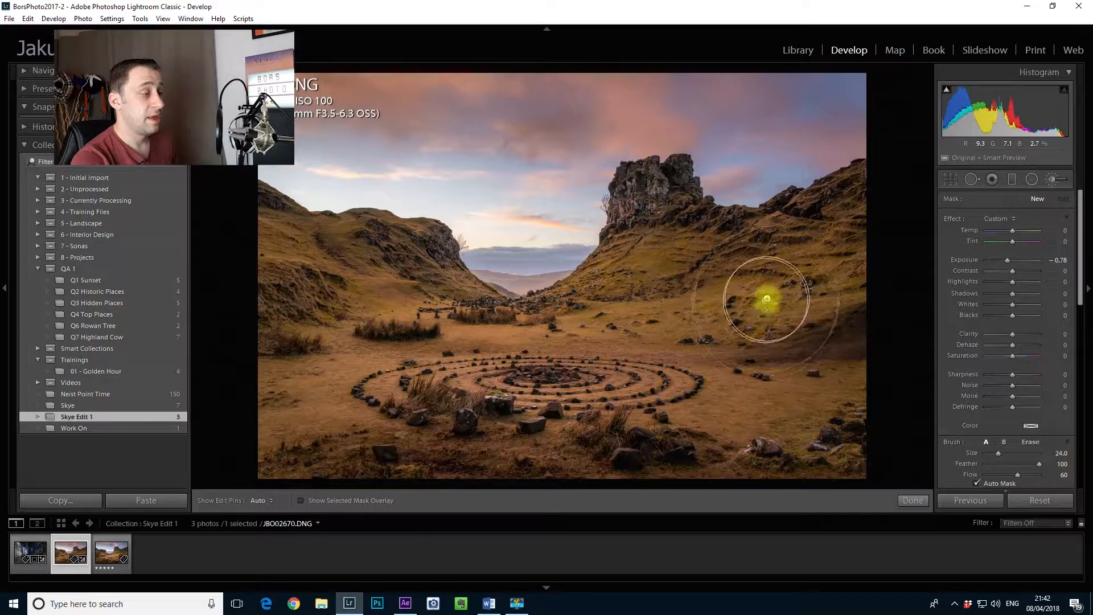
{"action": "left_click", "coordinate": [761, 306]}
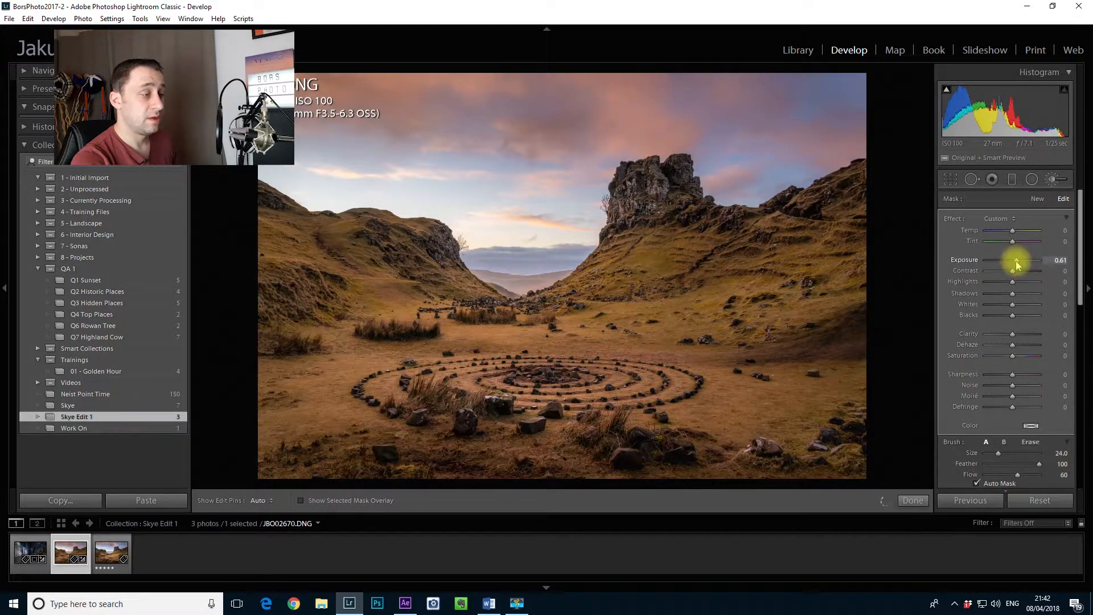
Step: Extend the brightening brush mask down the slope below the rock tower, reduce the brush size to 20, and finish the mask
{"action": "key", "text": "h"}
{"action": "mouse_move", "coordinate": [626, 247]}
{"action": "left_mouse_down"}
{"action": "mouse_move", "coordinate": [572, 294]}
{"action": "mouse_move", "coordinate": [579, 312]}
{"action": "left_mouse_up"}
{"action": "key", "text": "h"}
{"action": "key", "text": "h"}
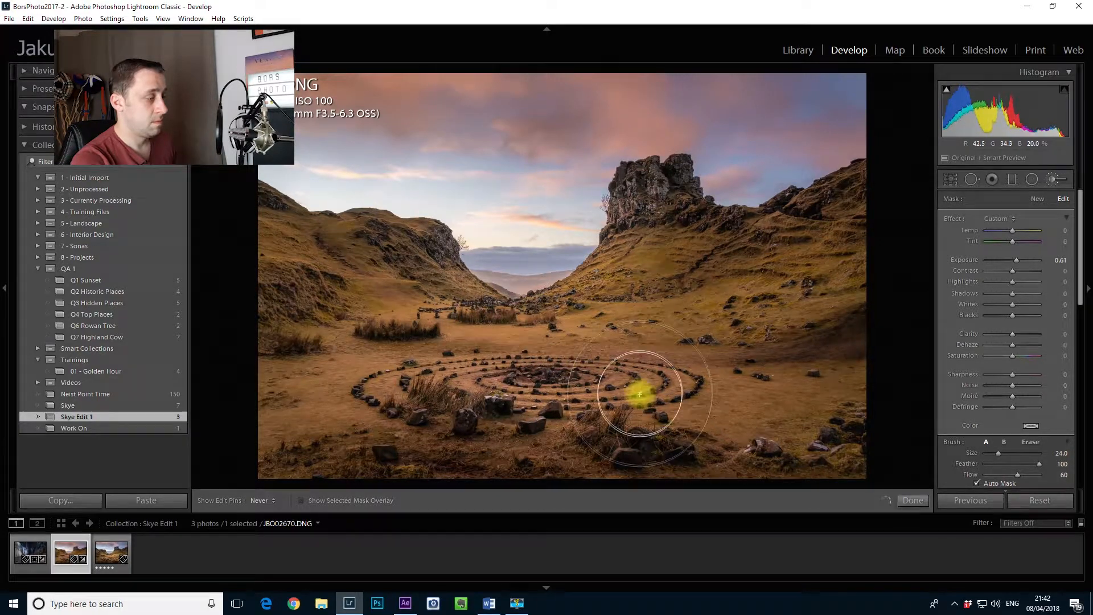
{"action": "key", "text": "bracketleft"}
{"action": "key", "text": "h"}
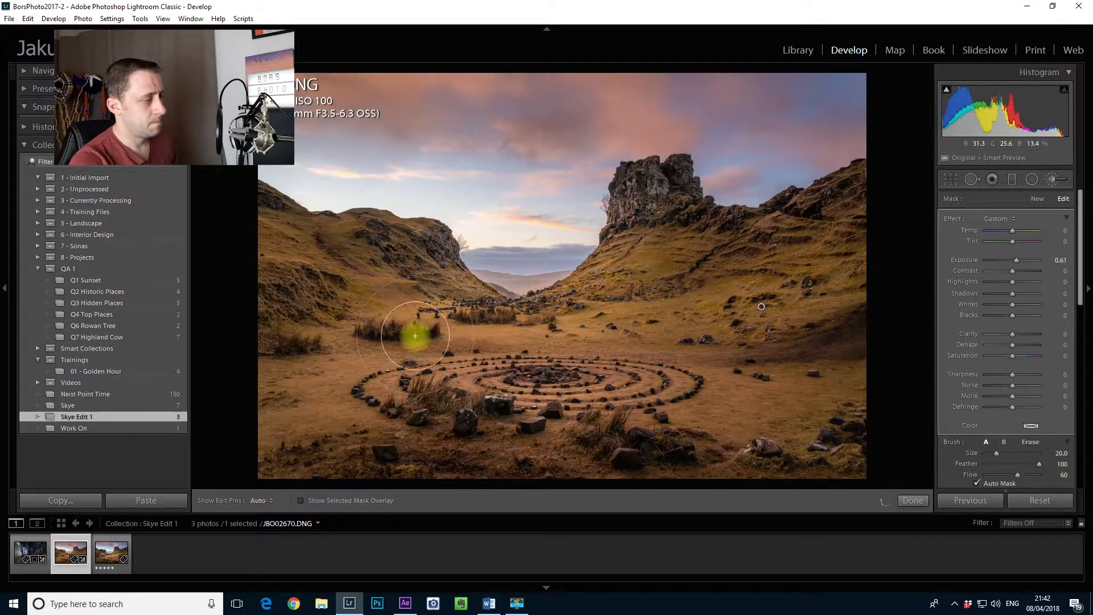
{"action": "key", "text": "h"}
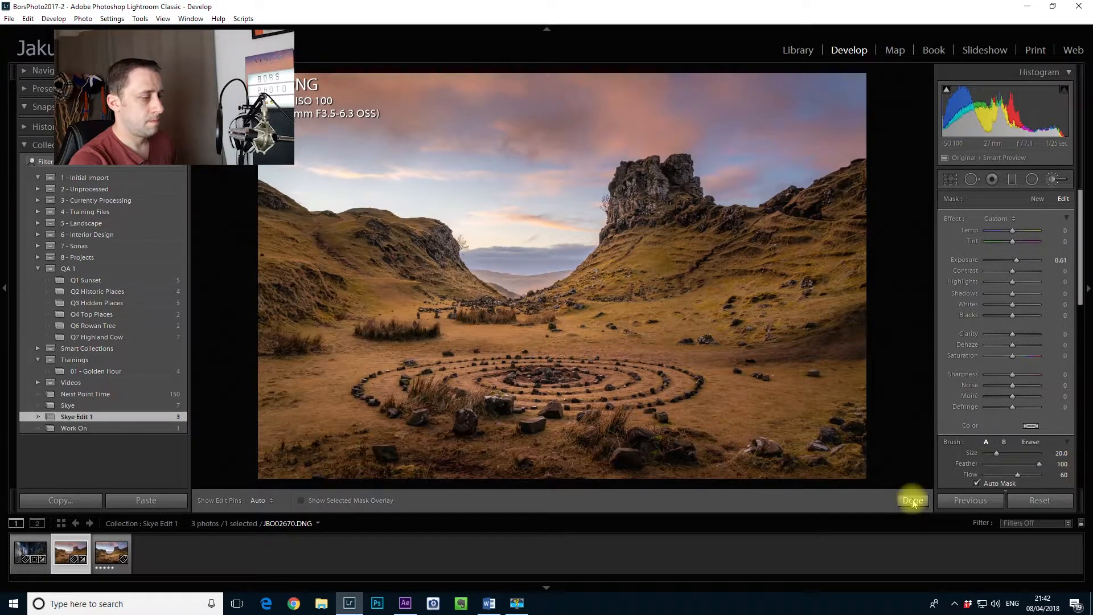
{"action": "left_click", "coordinate": [913, 502]}
Step: Start a new Adjustment Brush mask with Exposure -0.78 and darken the right hillside below the rock tower at brush size 12
{"action": "left_click", "coordinate": [1055, 180]}
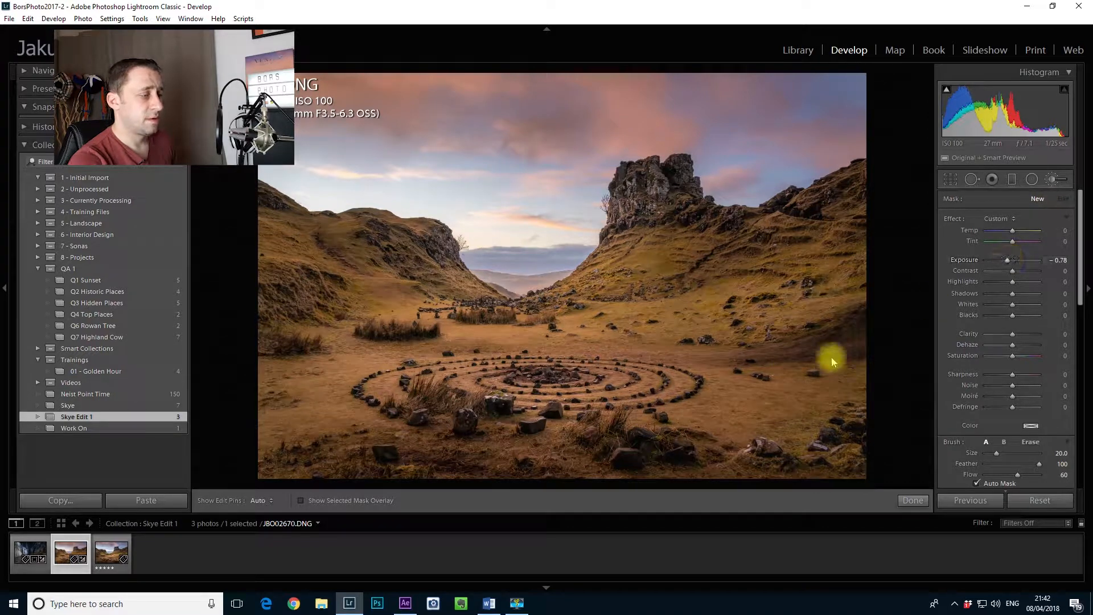
{"action": "scroll", "coordinate": [842, 350], "scroll_direction": "down", "scroll_amount": 3}
{"action": "key", "text": "h"}
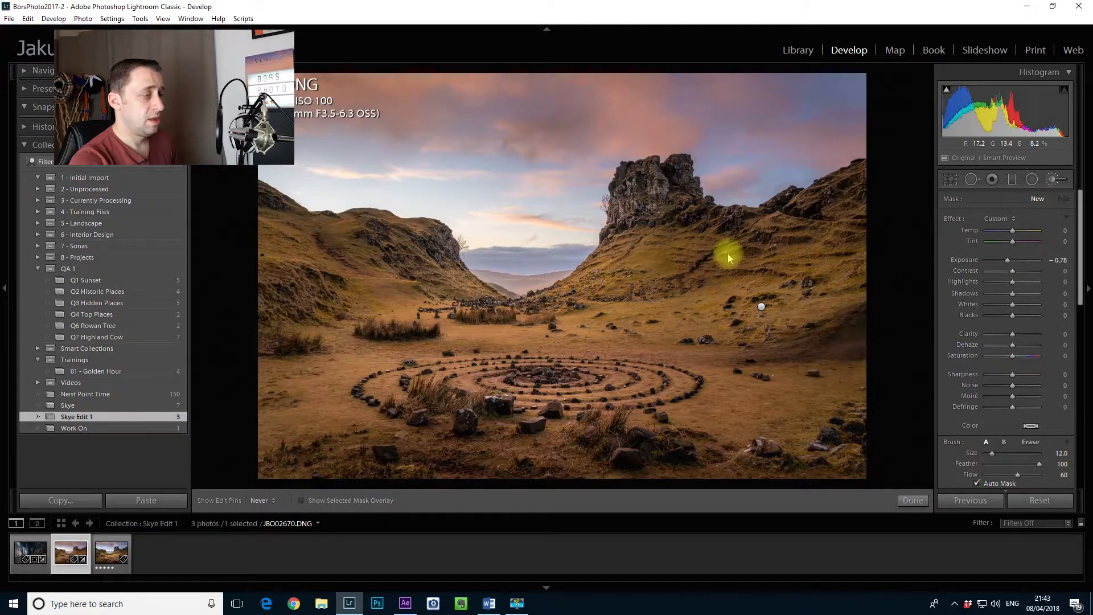
{"action": "mouse_move", "coordinate": [743, 255]}
{"action": "left_mouse_down"}
{"action": "mouse_move", "coordinate": [670, 209]}
{"action": "mouse_move", "coordinate": [732, 354]}
{"action": "left_mouse_up"}
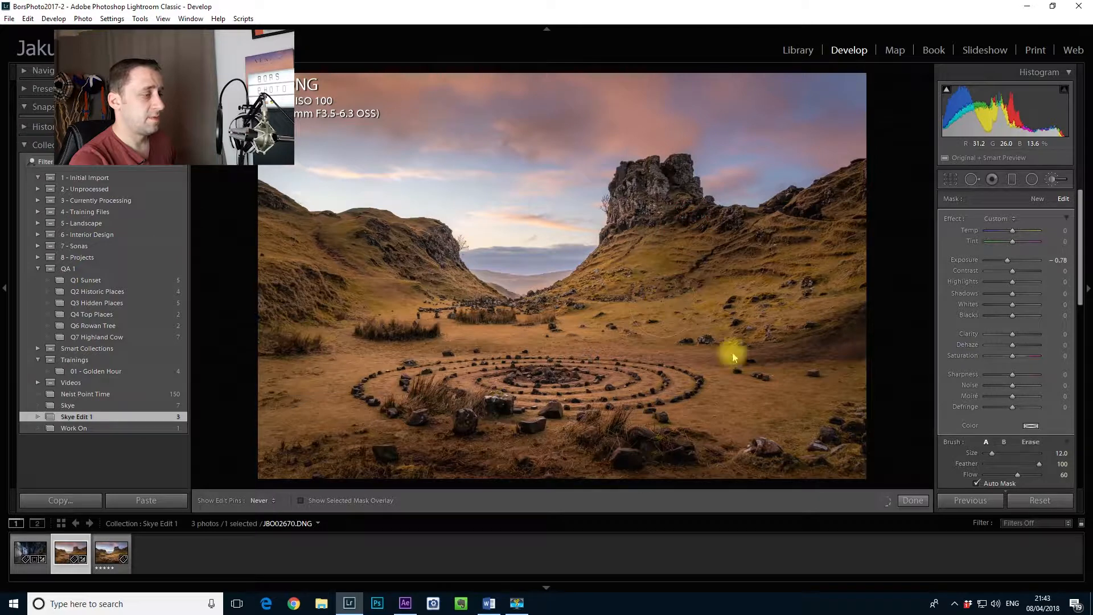
Step: Enlarge the brush to size 18 and darken the left hillside, the grass behind the stone circle and the upper right ridge
{"action": "scroll", "coordinate": [375, 299], "scroll_direction": "up", "scroll_amount": 2}
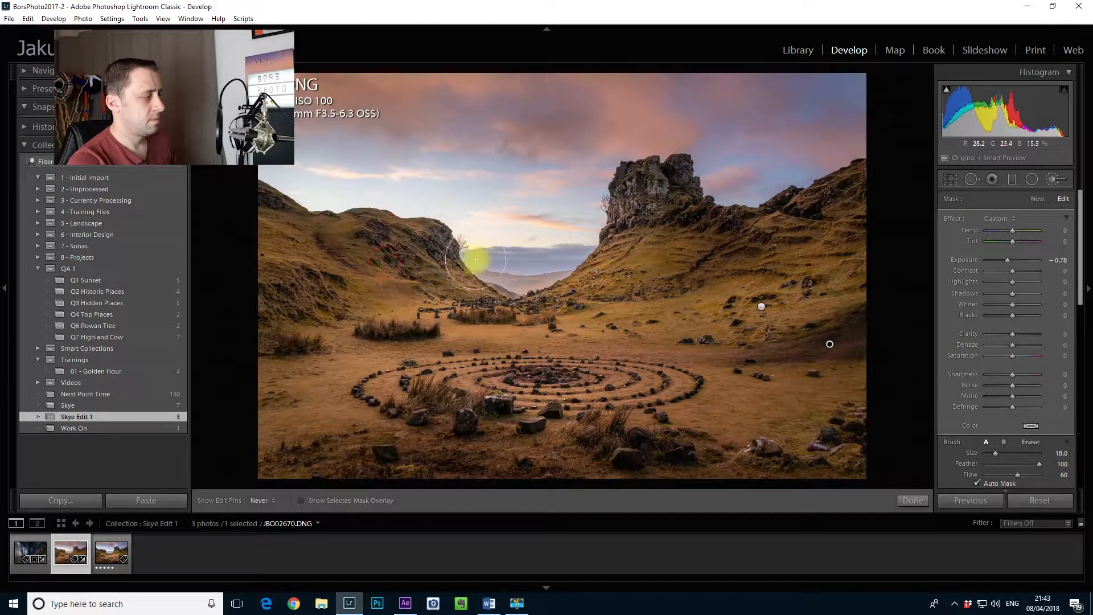
{"action": "mouse_move", "coordinate": [422, 260]}
{"action": "left_mouse_down"}
{"action": "mouse_move", "coordinate": [313, 293]}
{"action": "mouse_move", "coordinate": [264, 334]}
{"action": "mouse_move", "coordinate": [348, 258]}
{"action": "left_mouse_up"}
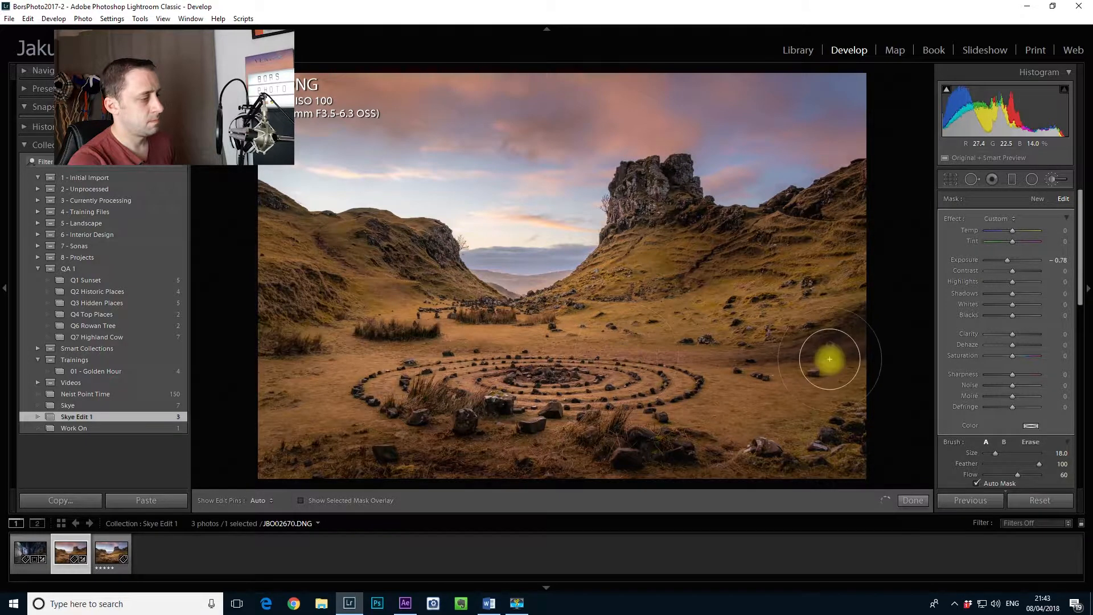
{"action": "mouse_move", "coordinate": [814, 353]}
{"action": "left_mouse_down"}
{"action": "mouse_move", "coordinate": [781, 471]}
{"action": "mouse_move", "coordinate": [622, 444]}
{"action": "mouse_move", "coordinate": [422, 442]}
{"action": "mouse_move", "coordinate": [450, 247]}
{"action": "mouse_move", "coordinate": [556, 305]}
{"action": "mouse_move", "coordinate": [463, 309]}
{"action": "mouse_move", "coordinate": [413, 333]}
{"action": "left_mouse_up"}
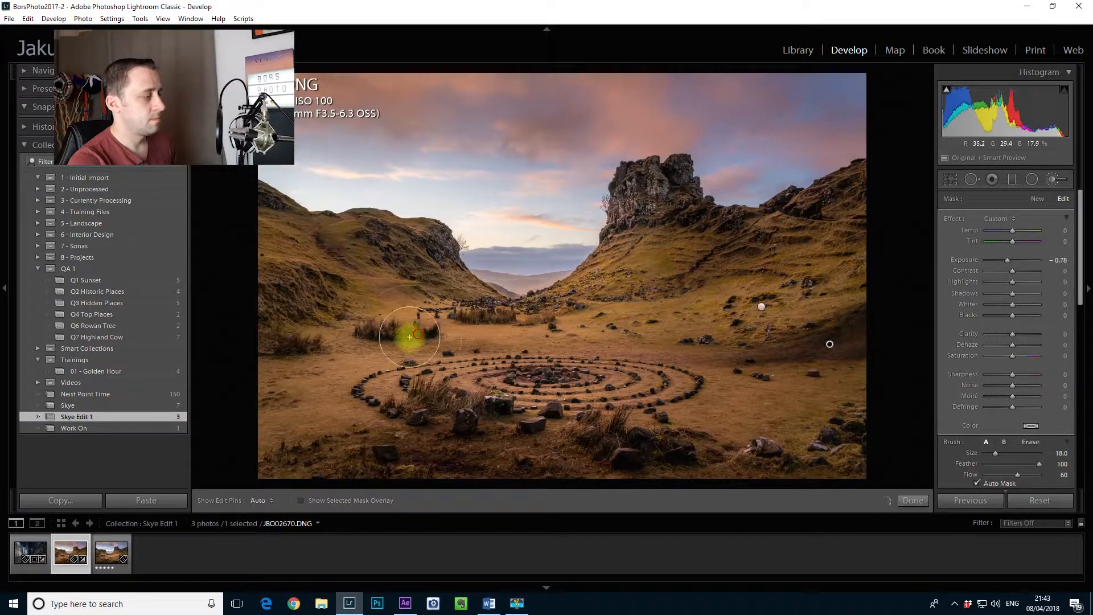
{"action": "left_click_drag", "start_coordinate": [307, 298], "coordinate": [389, 370]}
{"action": "mouse_move", "coordinate": [693, 261]}
{"action": "left_mouse_down"}
{"action": "mouse_move", "coordinate": [648, 192]}
{"action": "mouse_move", "coordinate": [657, 176]}
{"action": "mouse_move", "coordinate": [705, 232]}
{"action": "mouse_move", "coordinate": [842, 200]}
{"action": "left_mouse_up"}
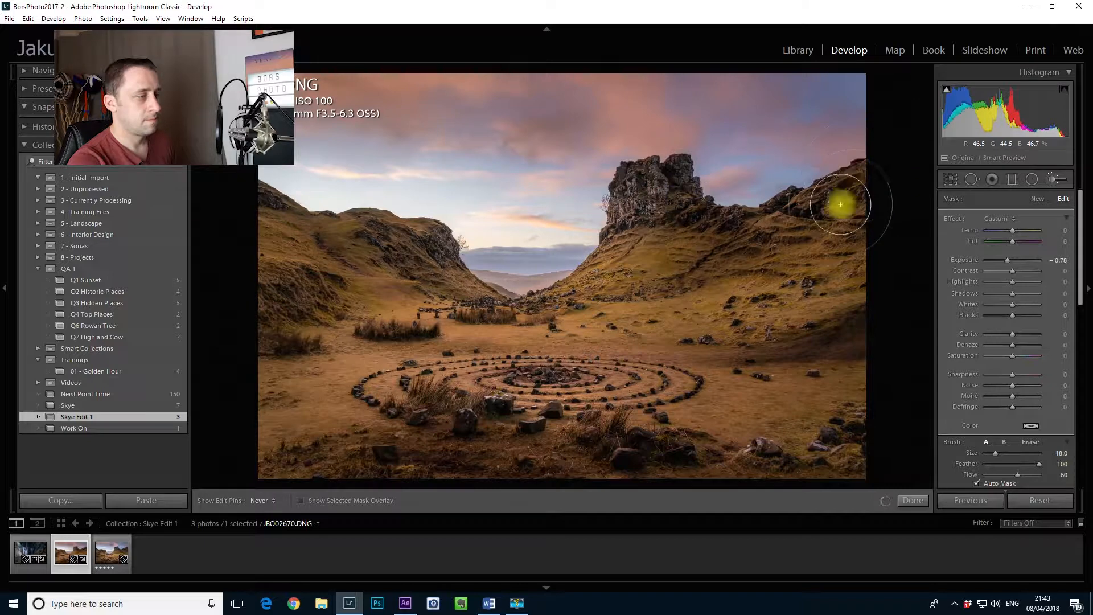
{"action": "key", "text": "h"}
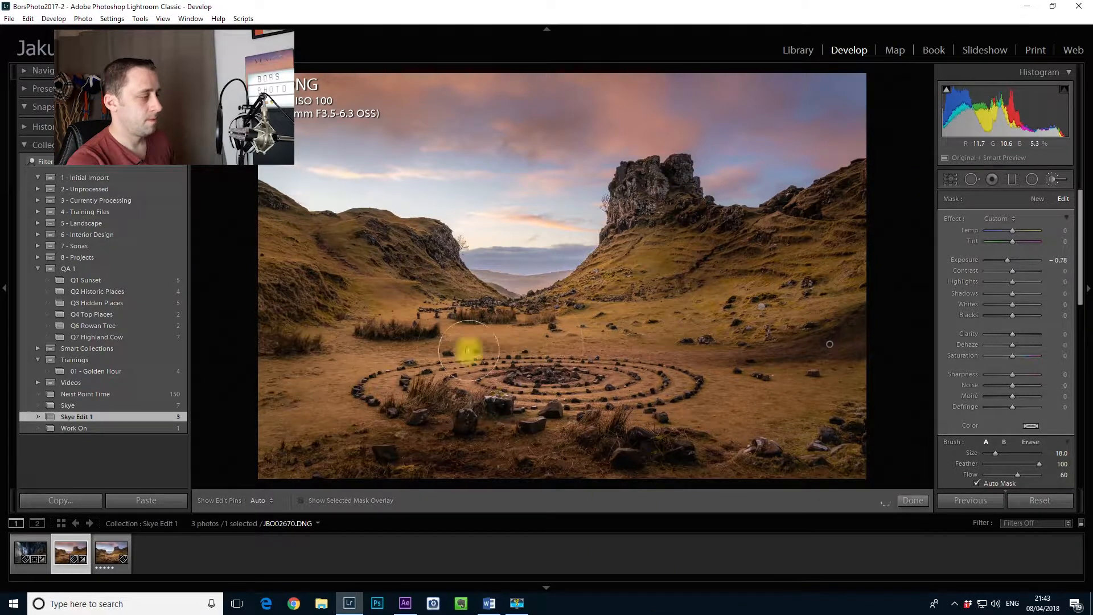
Step: Reduce the brush size to 16 and finish the darkening brush mask
{"action": "scroll", "coordinate": [469, 330], "scroll_direction": "down", "scroll_amount": 2}
{"action": "key", "text": "h"}
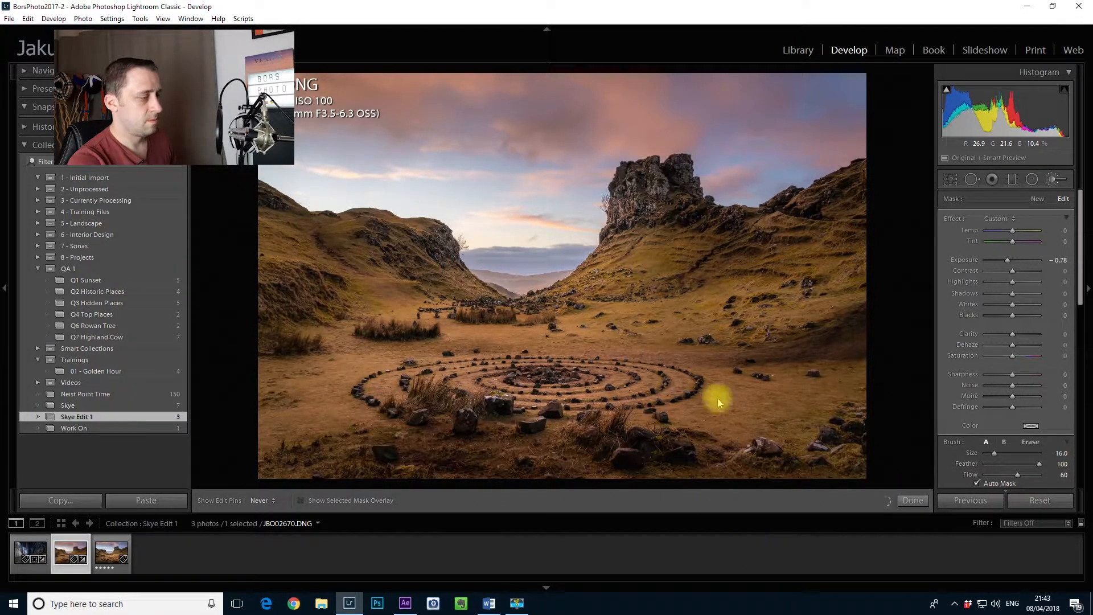
{"action": "key", "text": "h"}
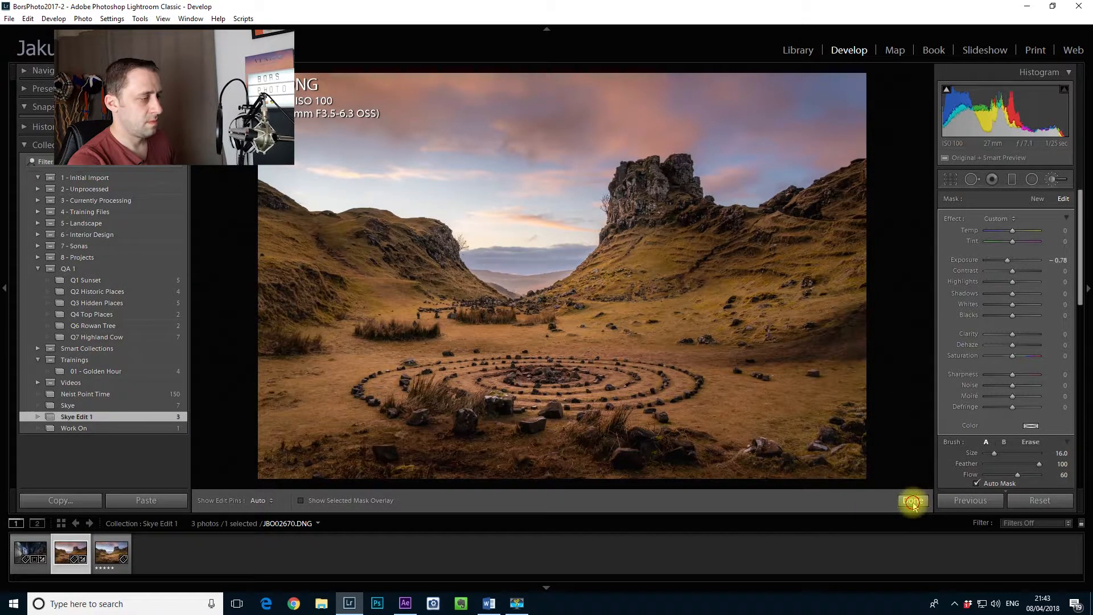
{"action": "left_click", "coordinate": [913, 500]}
Step: Compare the edited photo side by side with the five-star version in Survey view and return to the single-photo Loupe view
{"action": "left_click", "coordinate": [112, 552], "text": "ctrl"}
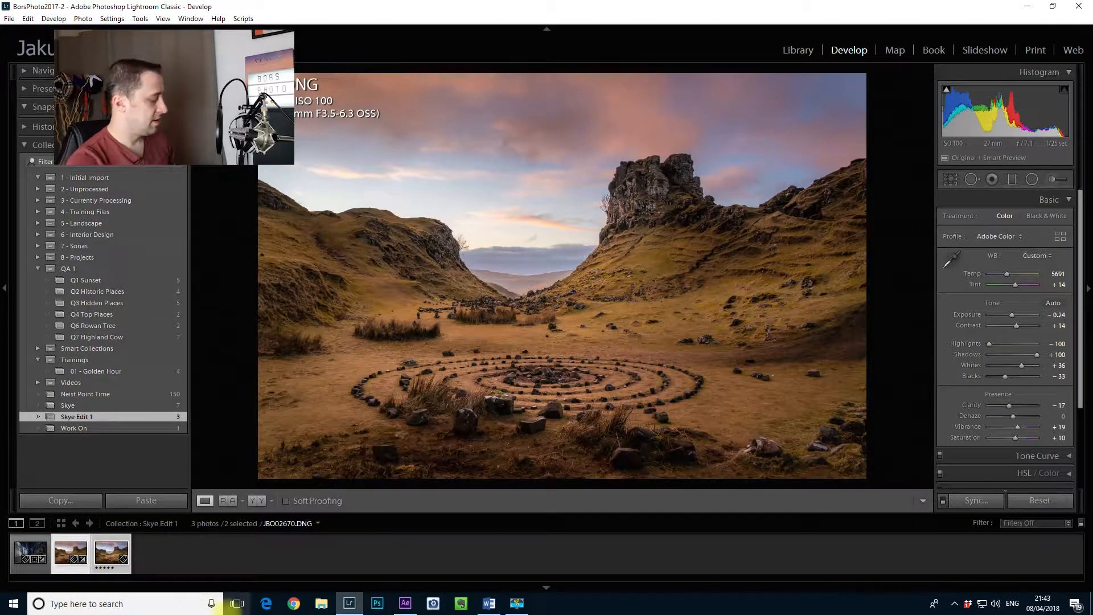
{"action": "key", "text": "n"}
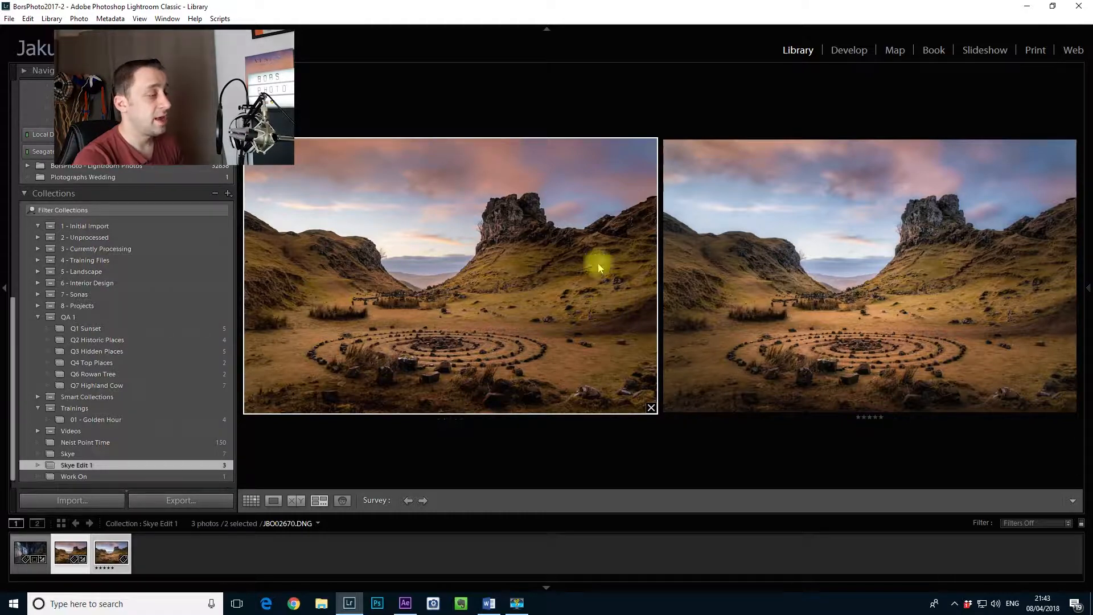
{"action": "key", "text": "e"}
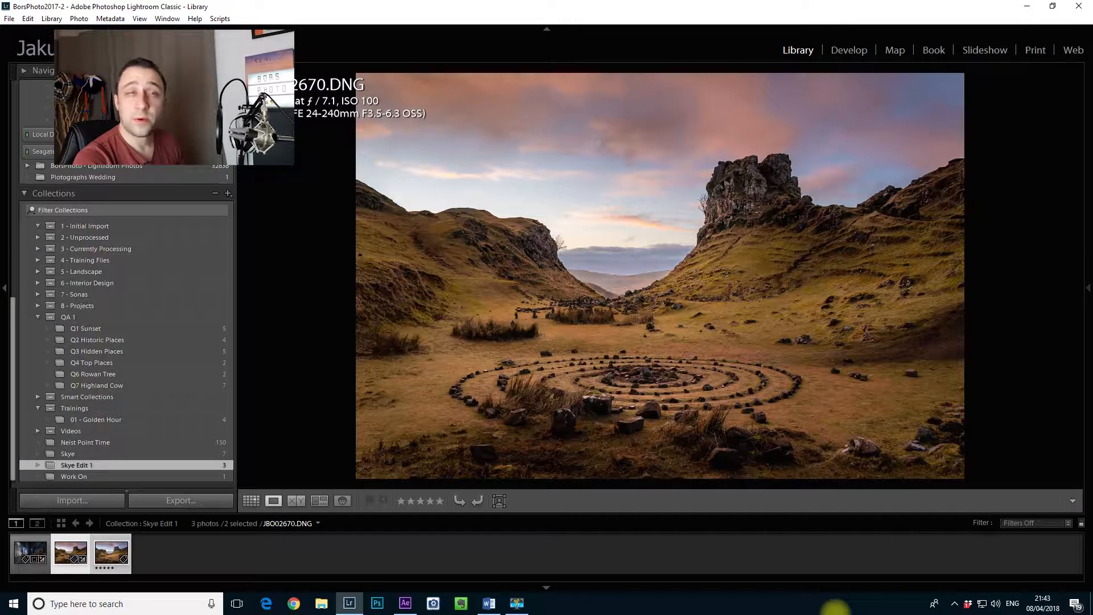